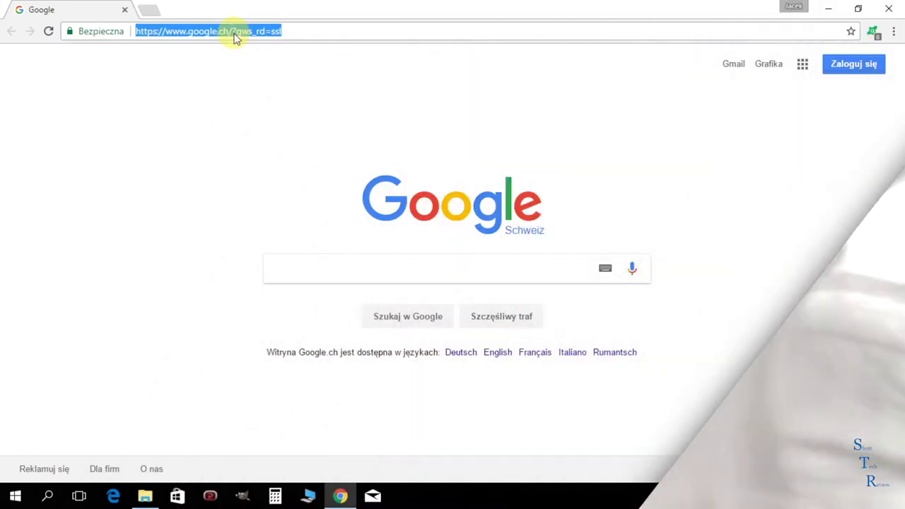
# - Load corsair.com's downloads page and filter the category to Gaming Mice
pyautogui.write('corsair.com/downloads')
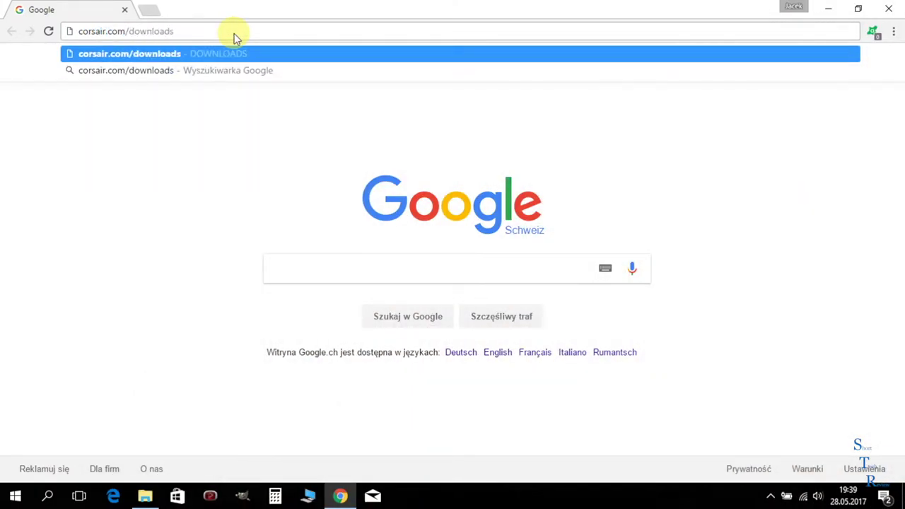
pyautogui.press('Return')
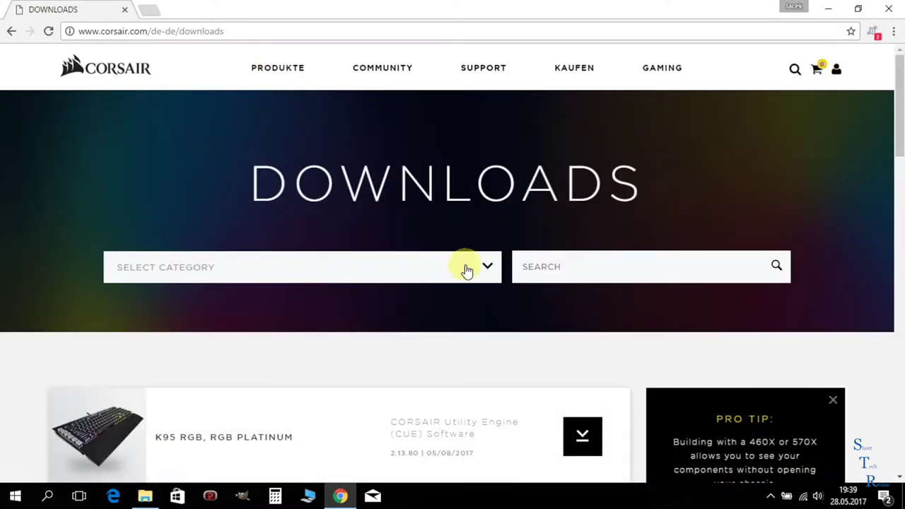
pyautogui.click(488, 268)
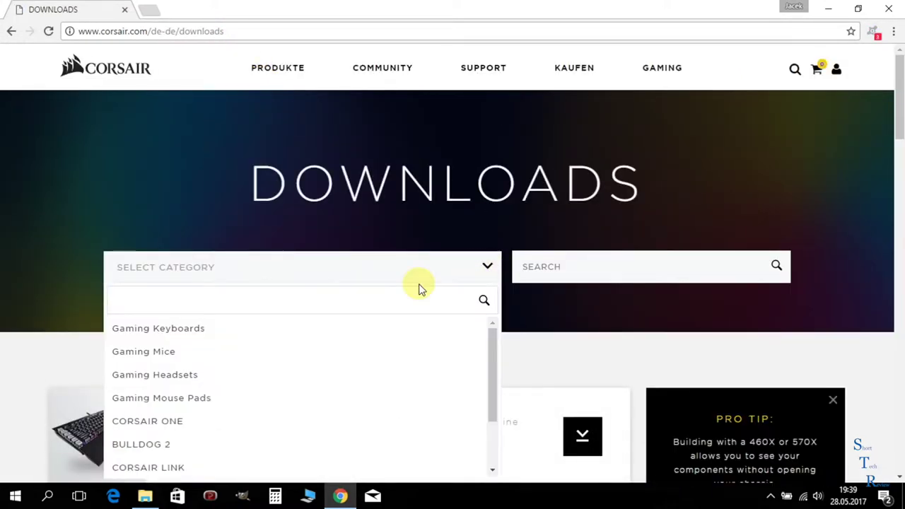
pyautogui.click(146, 360)
# - Download the CUE software for the Sabre RGB, skipping the sign-up step
pyautogui.scroll(-3, 319, 204)
pyautogui.scroll(-2, 224, 317)
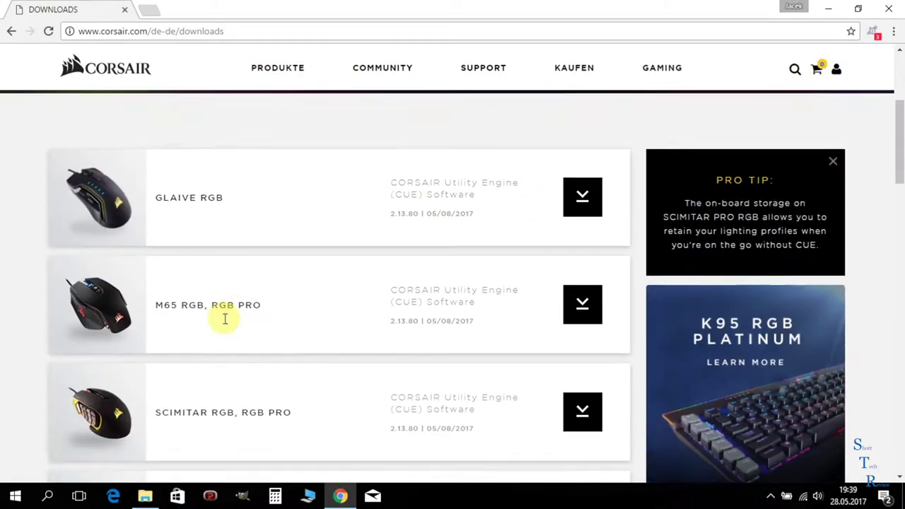
pyautogui.scroll(-1, 224, 334)
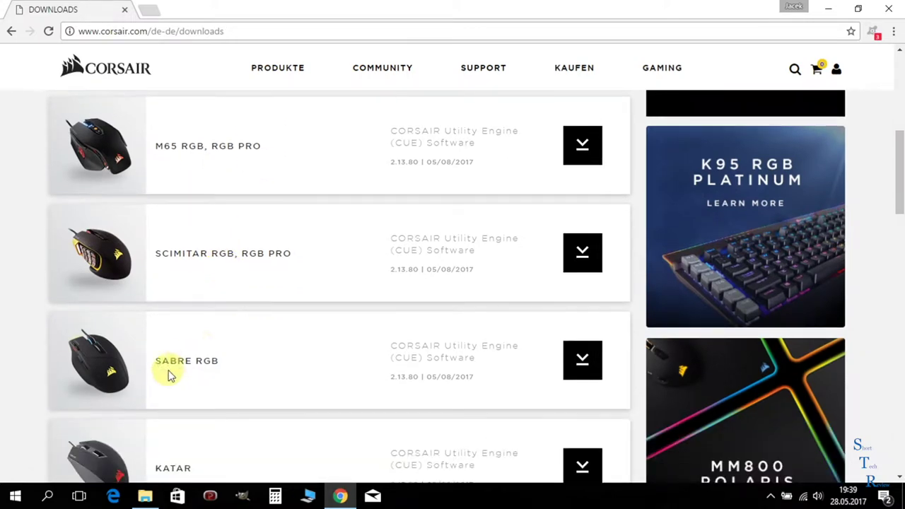
pyautogui.click(568, 362)
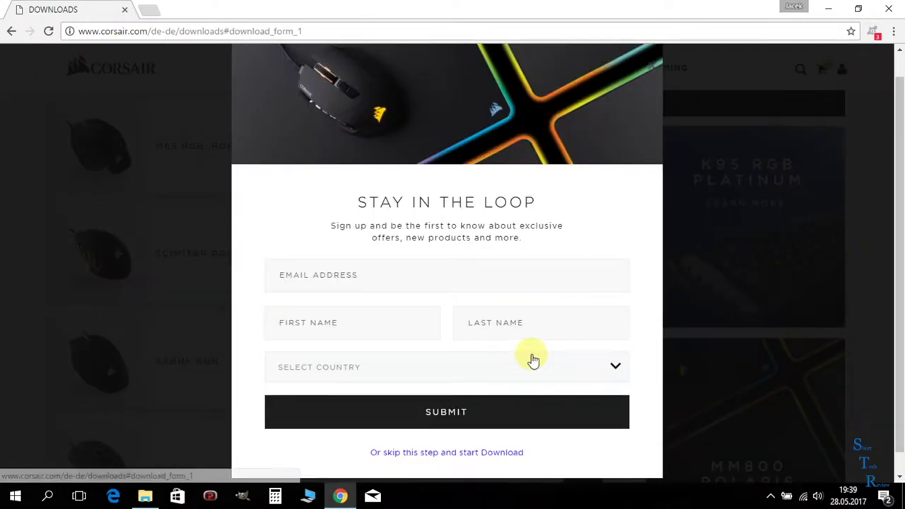
pyautogui.scroll(-1, 534, 360)
pyautogui.click(420, 431)
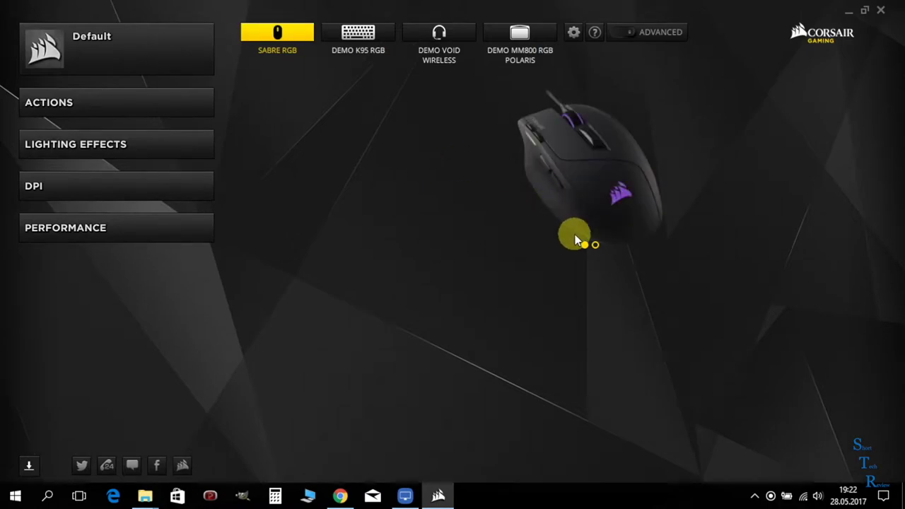
# - Show the Sabre RGB side view and its Lighting Effects, listing the effect types
pyautogui.click(595, 245)
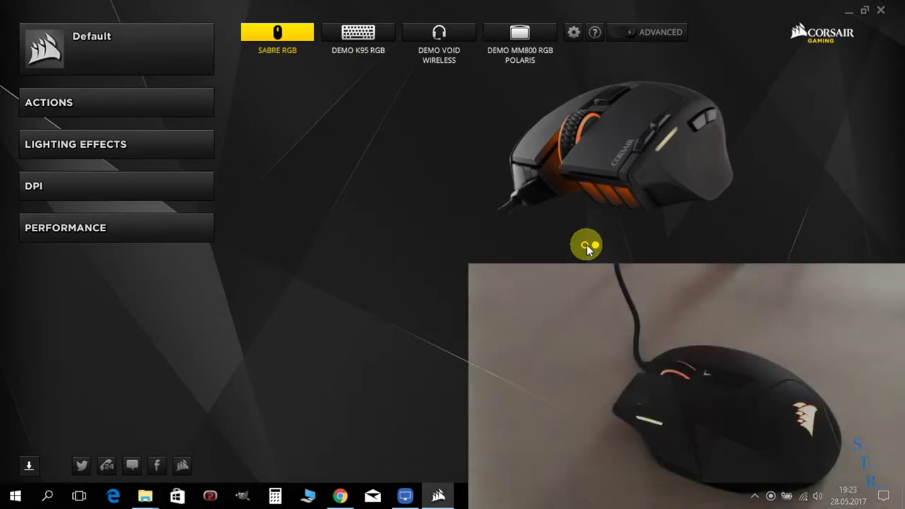
pyautogui.click(81, 144)
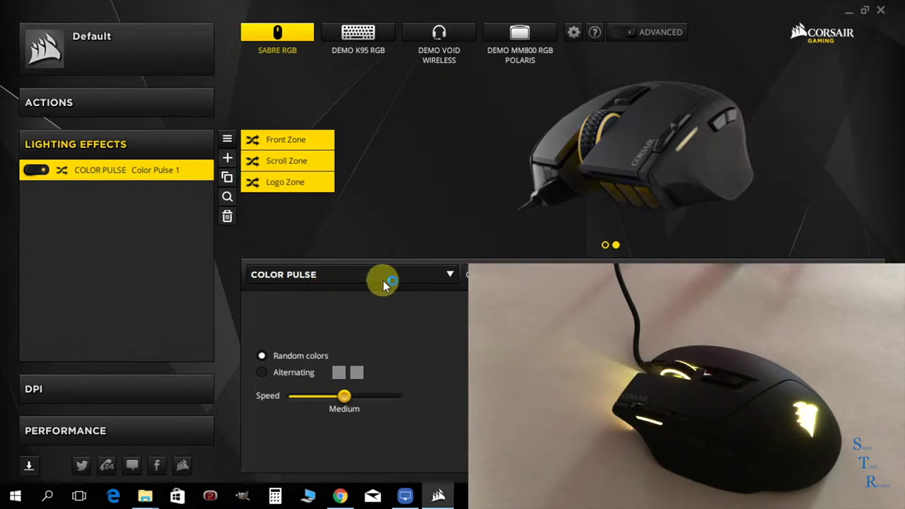
pyautogui.click(453, 274)
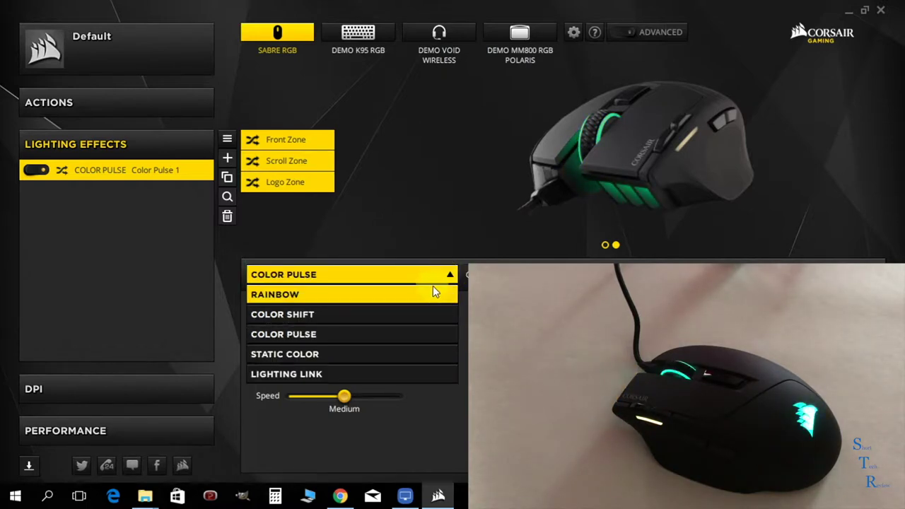
# - Switch the lighting effect to Rainbow and preview the mouse from the side
pyautogui.click(431, 294)
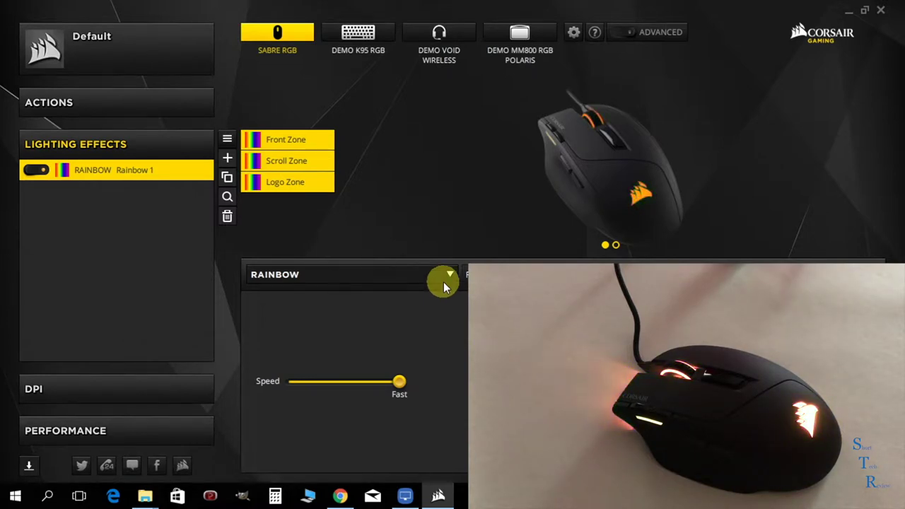
pyautogui.click(616, 245)
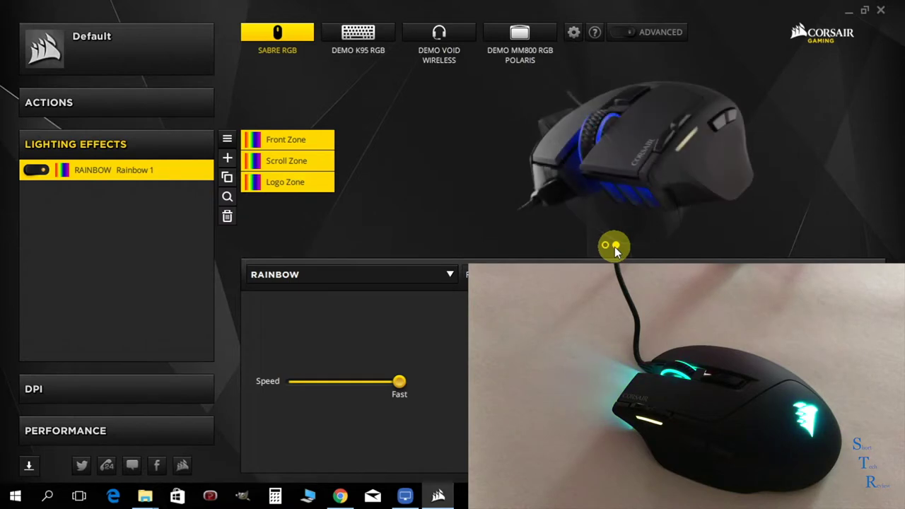
pyautogui.click(452, 273)
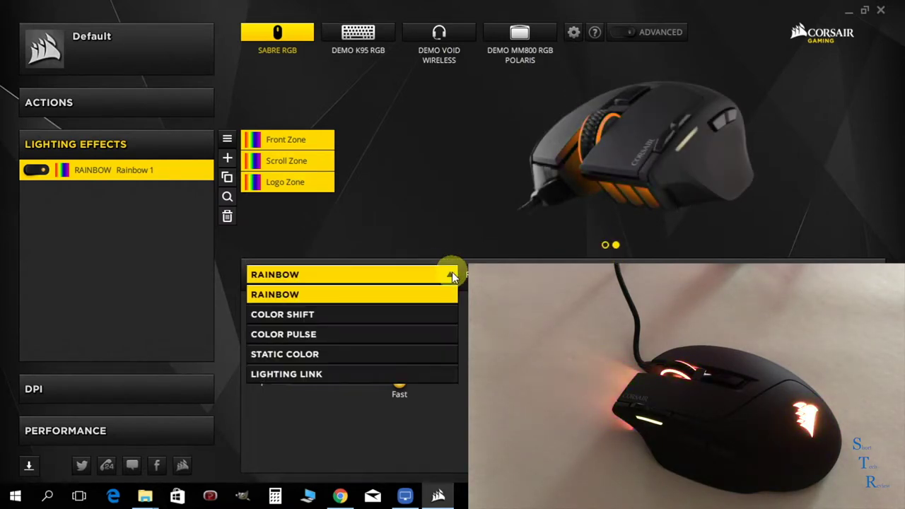
# - Apply Color Shift at Fast speed and preview the mouse from the side
pyautogui.click(424, 314)
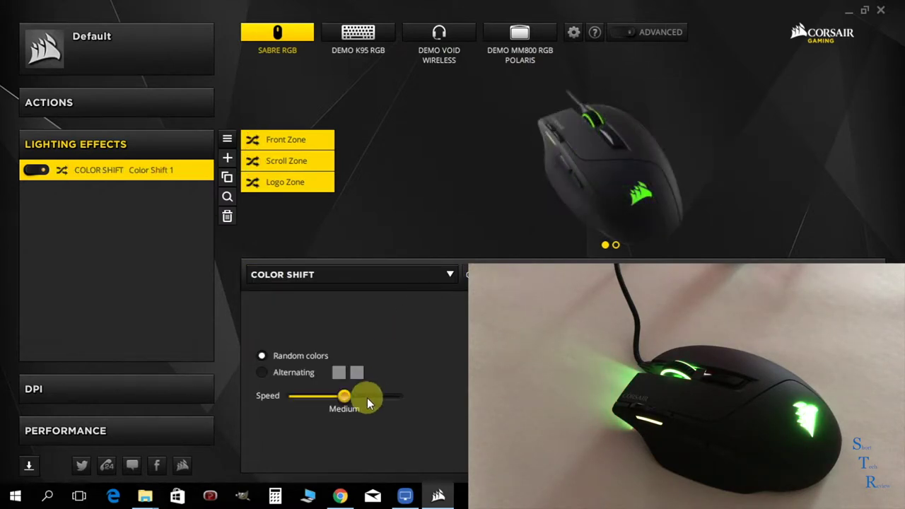
pyautogui.moveTo(348, 396); pyautogui.dragTo(379, 402)
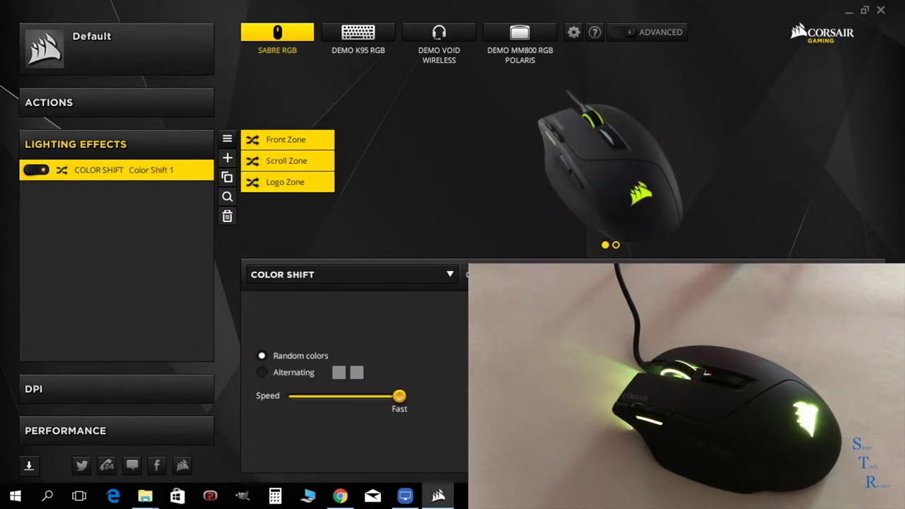
pyautogui.click(615, 246)
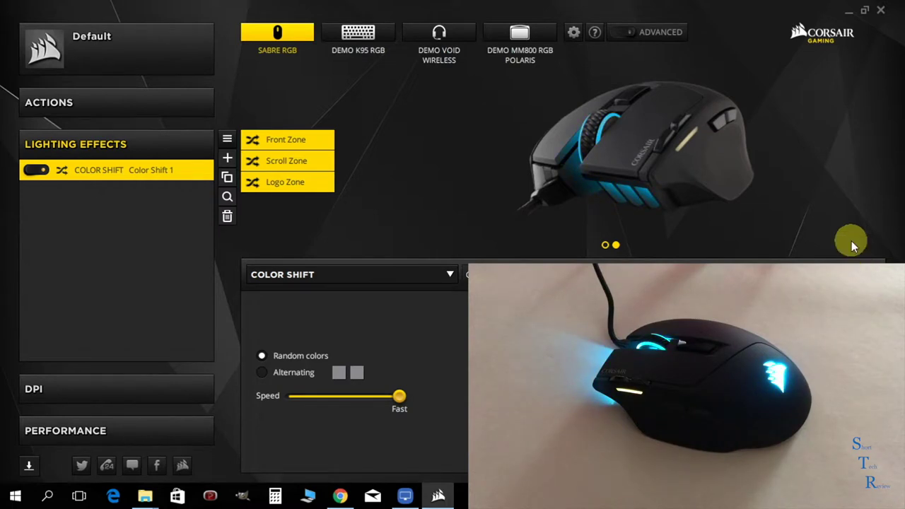
# - Apply a Fast-speed Color Pulse effect and preview the mouse from the side
pyautogui.click(450, 274)
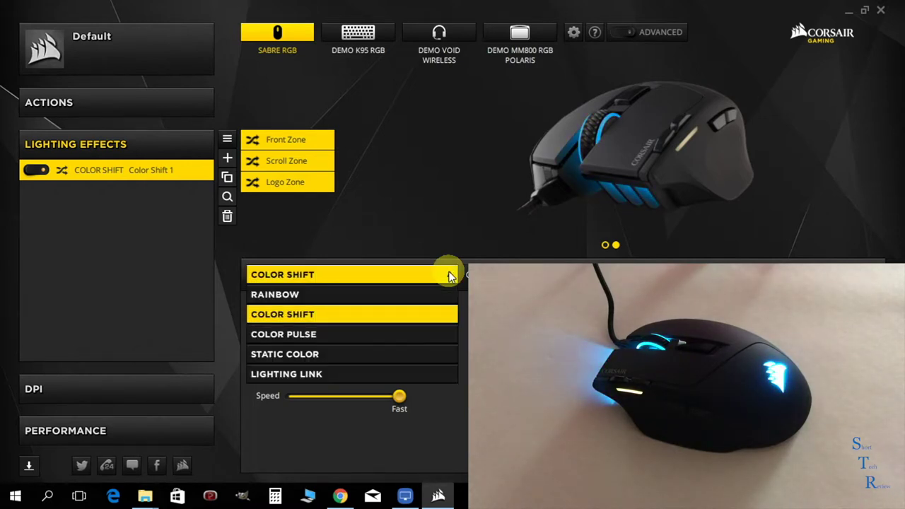
pyautogui.click(379, 329)
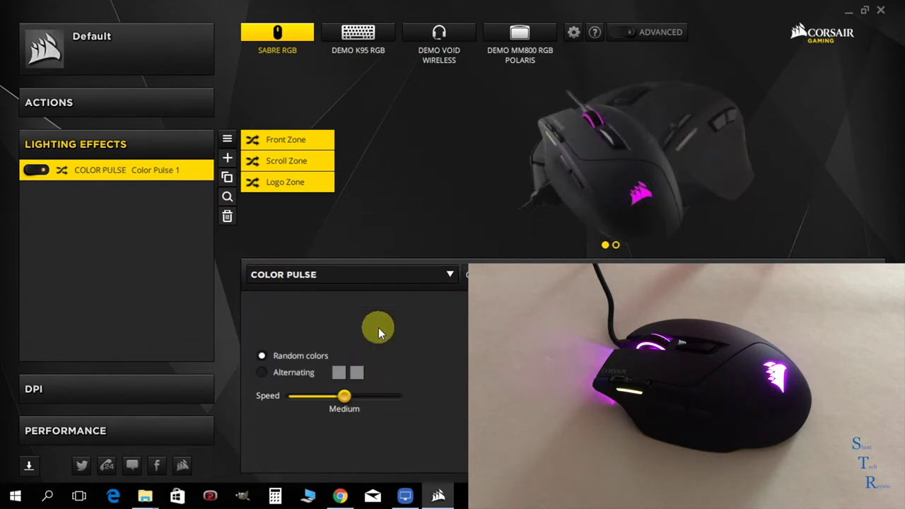
pyautogui.click(399, 397)
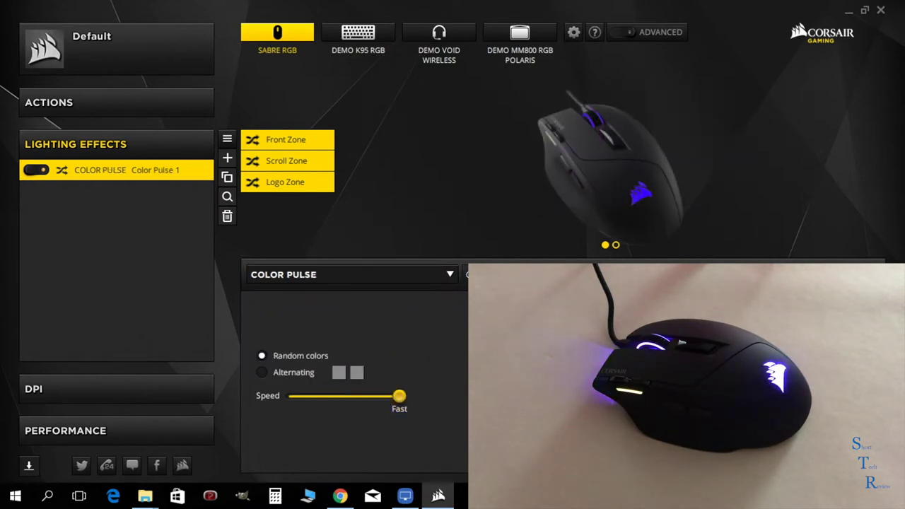
pyautogui.click(616, 245)
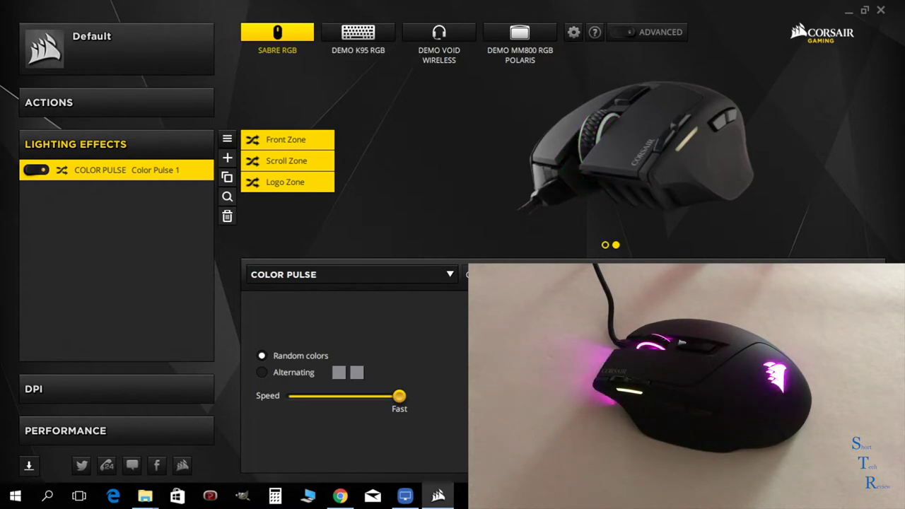
# - Switch to Static Color and change the colour from white to a darker red
pyautogui.click(453, 273)
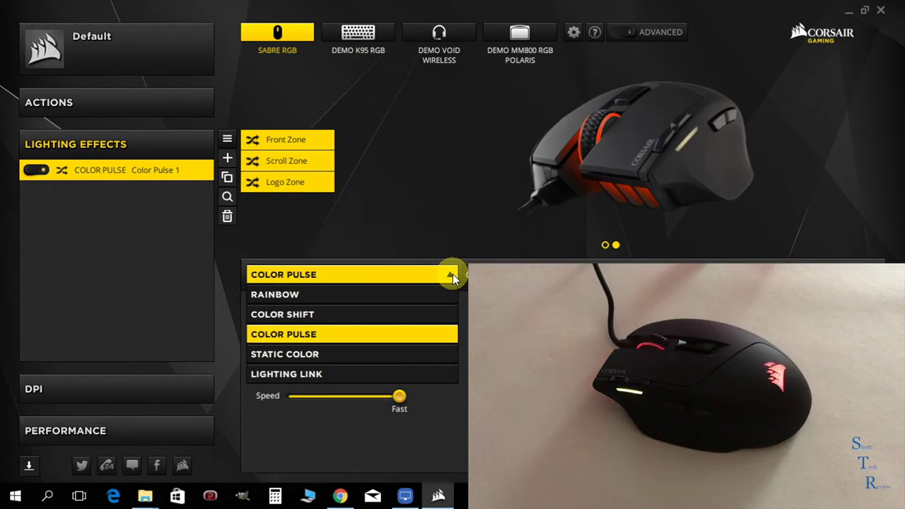
pyautogui.click(349, 354)
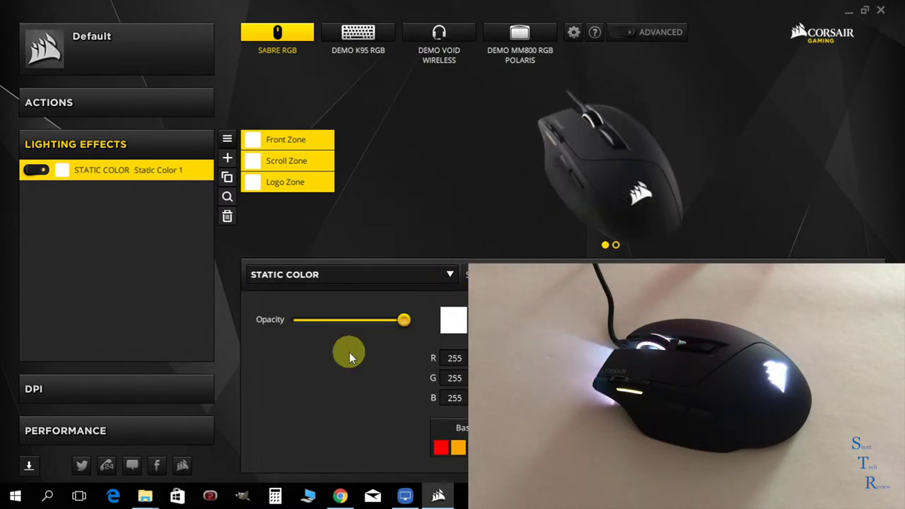
pyautogui.click(617, 245)
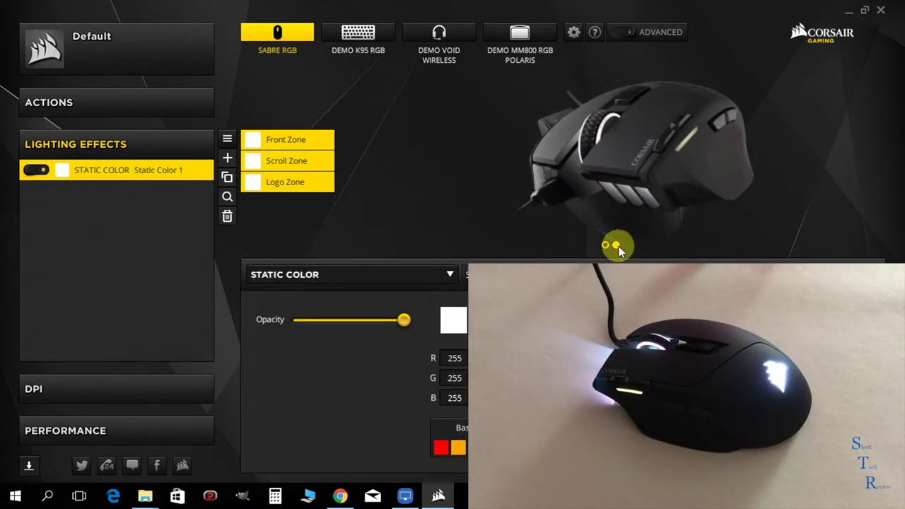
pyautogui.moveTo(552, 354); pyautogui.dragTo(587, 332)
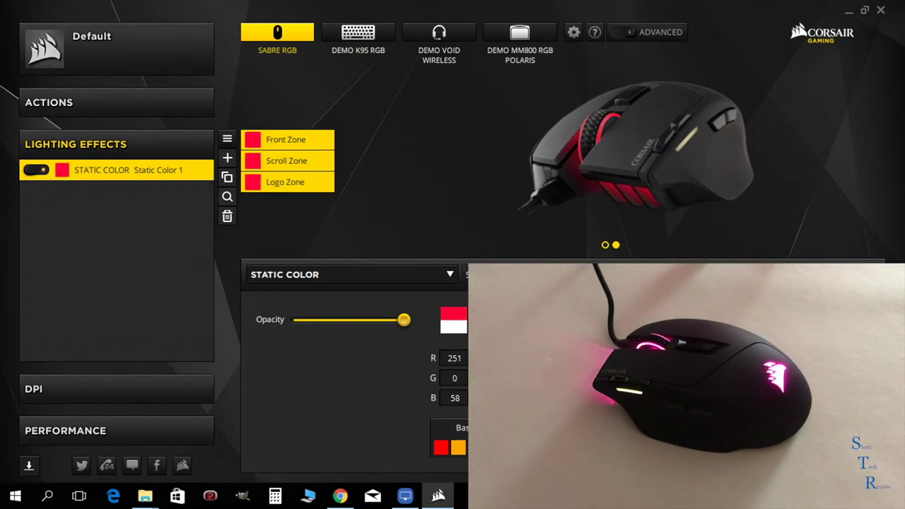
pyautogui.moveTo(587, 332)
pyautogui.mouseDown()
pyautogui.moveTo(587, 347)
pyautogui.moveTo(565, 312)
pyautogui.moveTo(537, 322)
pyautogui.mouseUp()
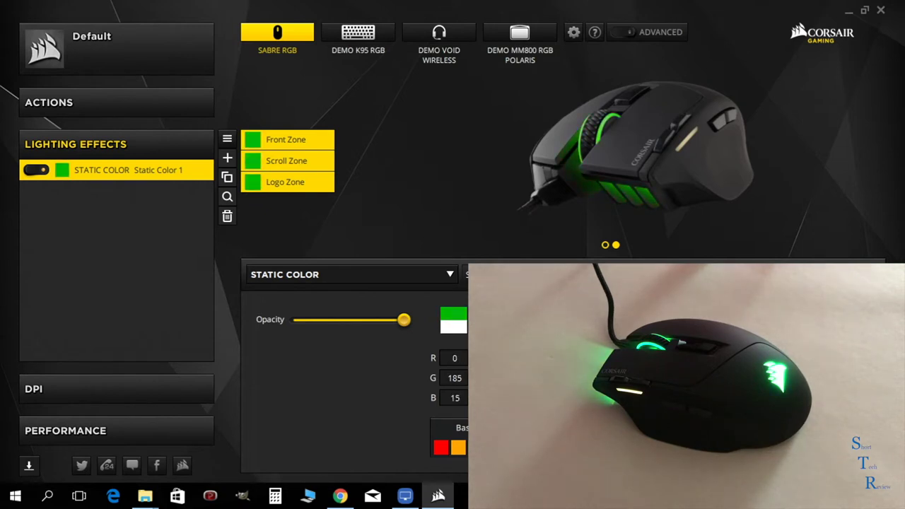
# - Try yellow-green, yellow and blue swatches, settling on purple (128,0,128)
pyautogui.click(605, 246)
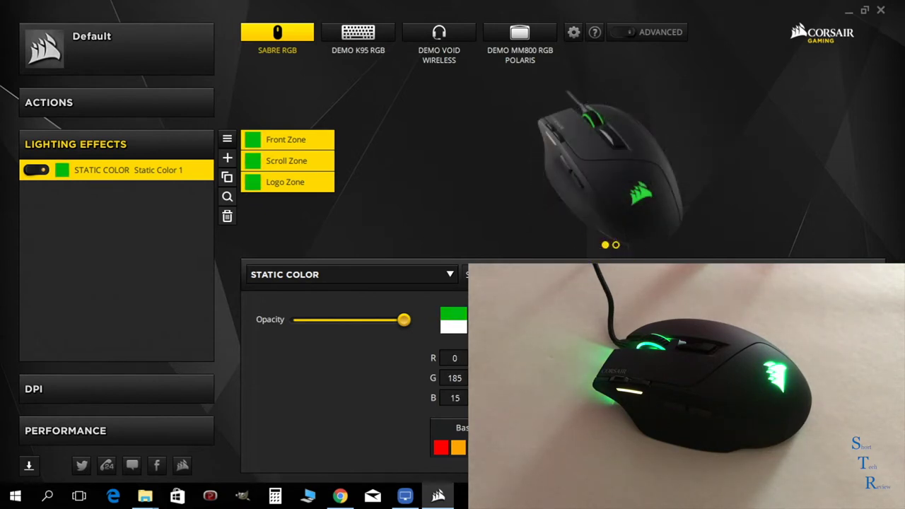
pyautogui.moveTo(538, 321); pyautogui.dragTo(541, 319)
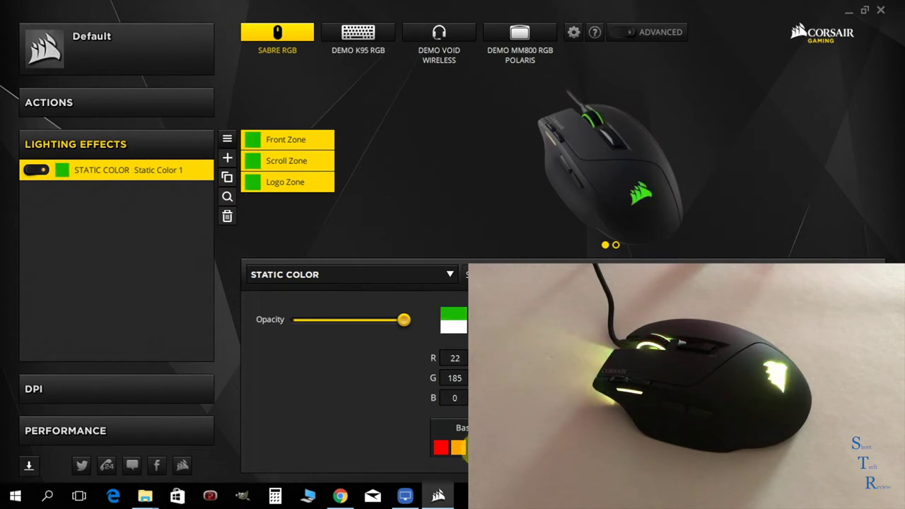
pyautogui.click(472, 446)
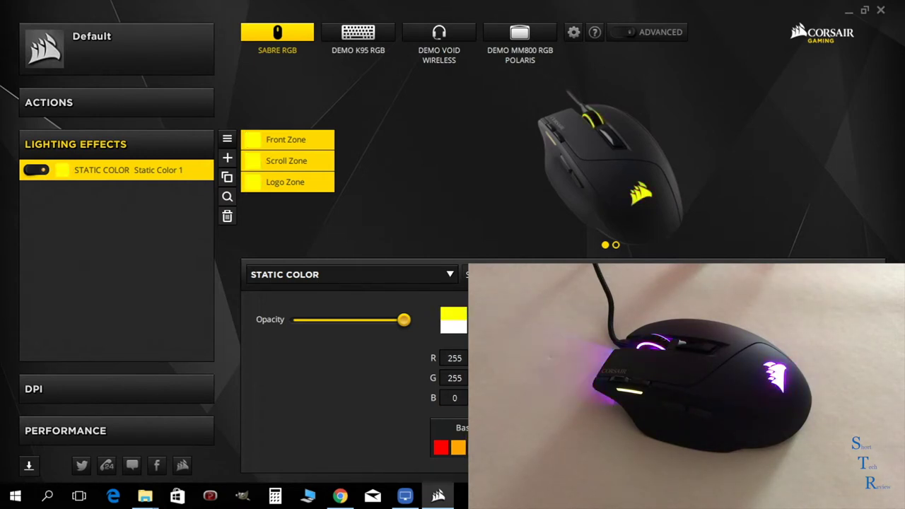
pyautogui.click(529, 447)
pyautogui.click(543, 447)
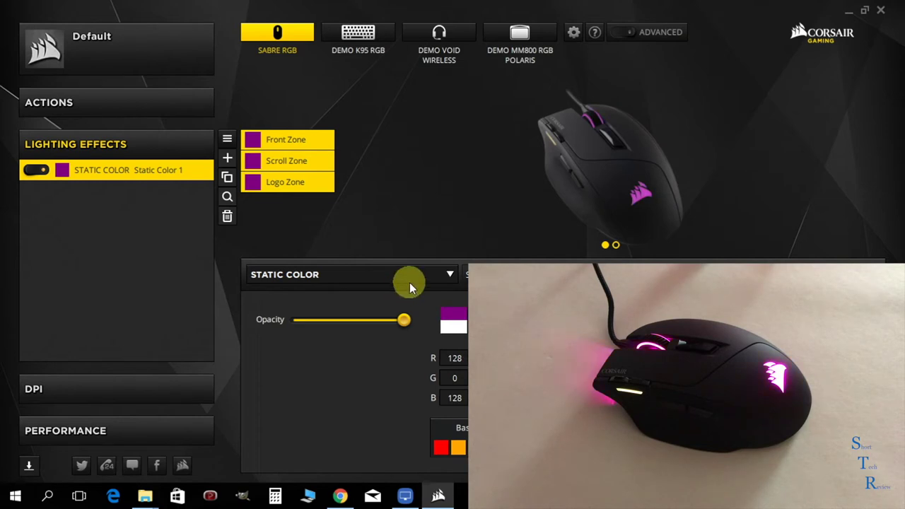
pyautogui.click(408, 280)
# - Set Lighting Link with a Fast Color Shift and preview the mouse side view
pyautogui.click(338, 373)
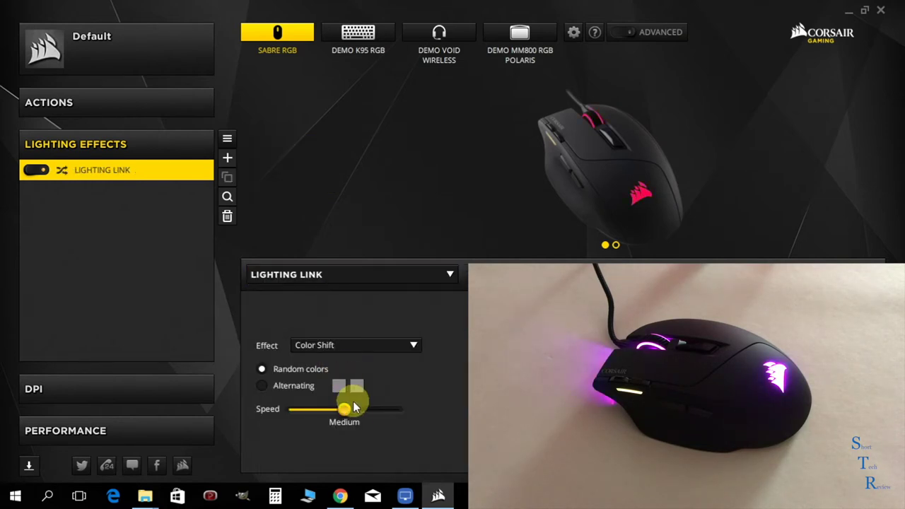
pyautogui.click(380, 413)
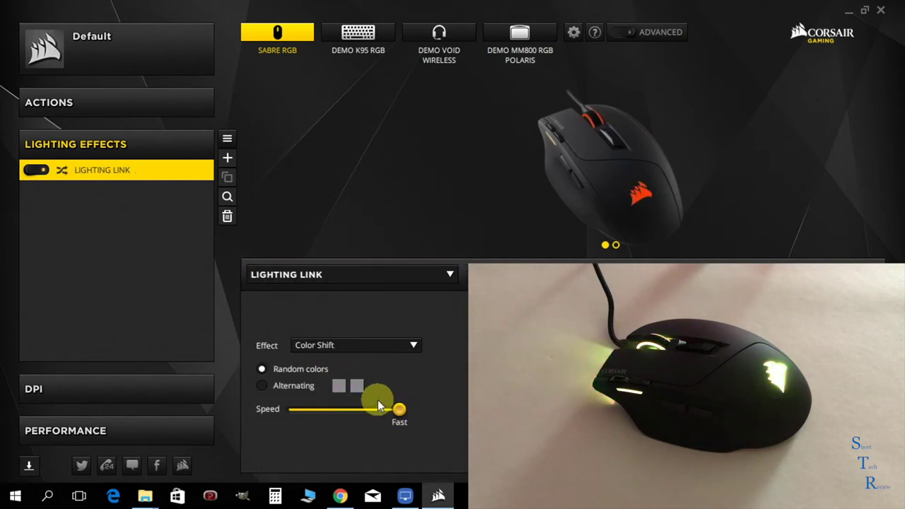
pyautogui.click(615, 245)
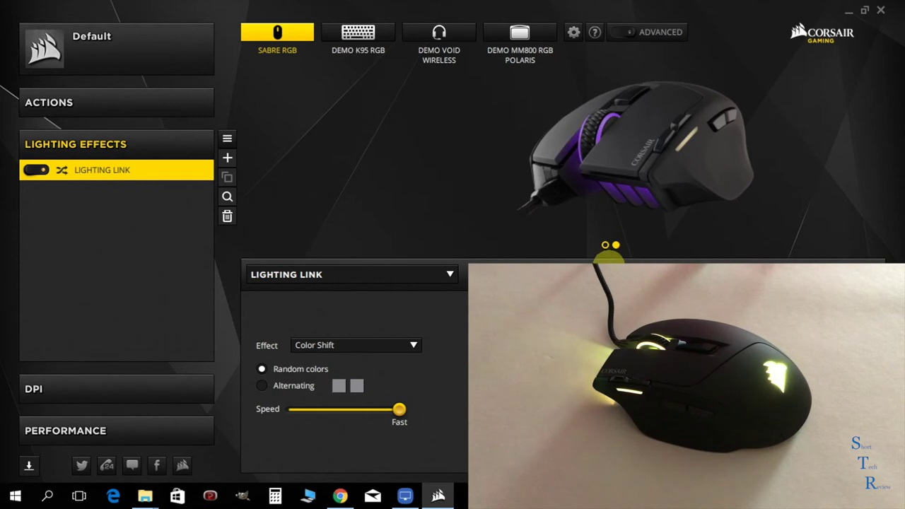
pyautogui.click(160, 427)
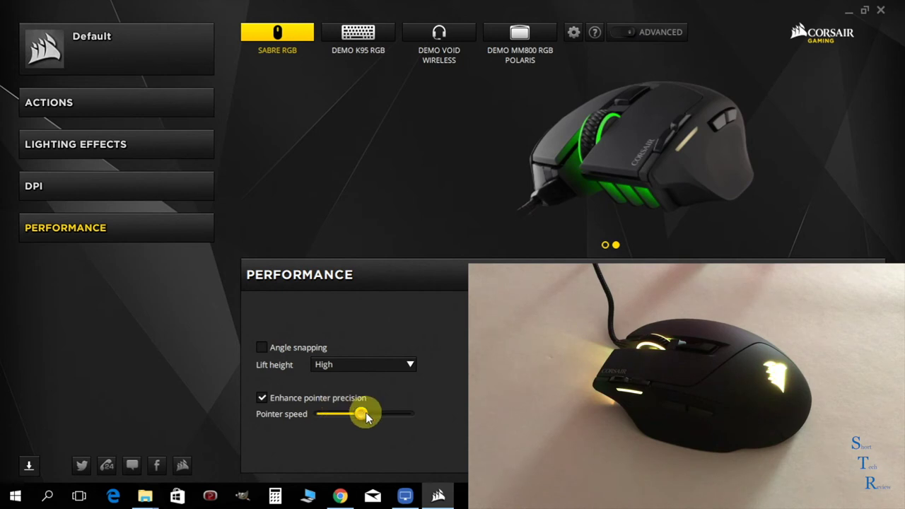
# - Nudge the pointer speed slider up slightly, keeping lift height at High
pyautogui.moveTo(366, 414); pyautogui.dragTo(384, 417)
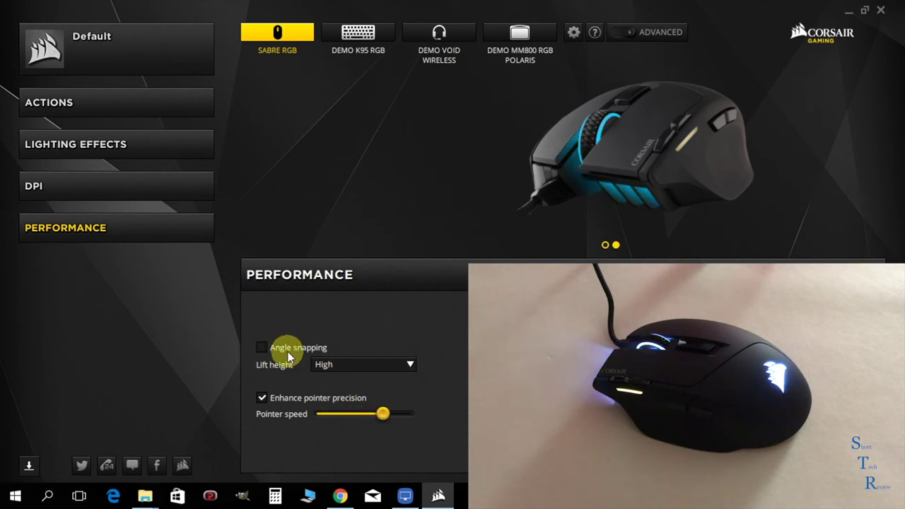
pyautogui.click(396, 368)
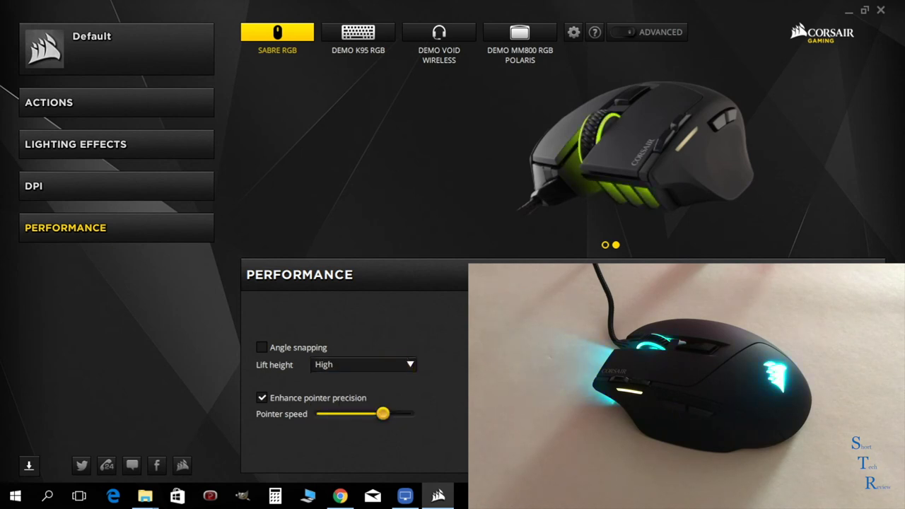